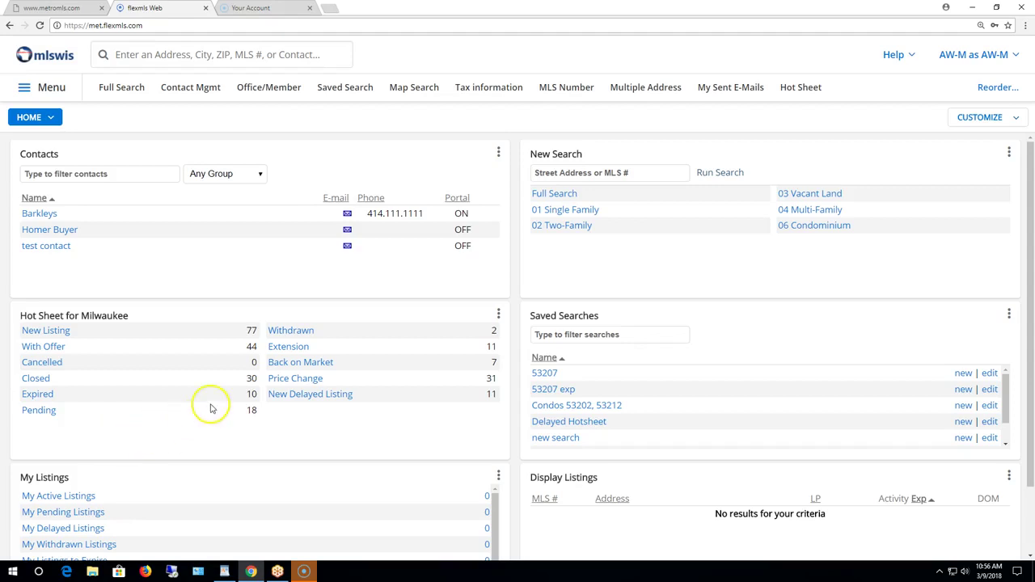
# Step: Go to Contacts > Multiple Update to list the Barkleys contact's saved searches and new match counts
pyautogui.click(48, 91)
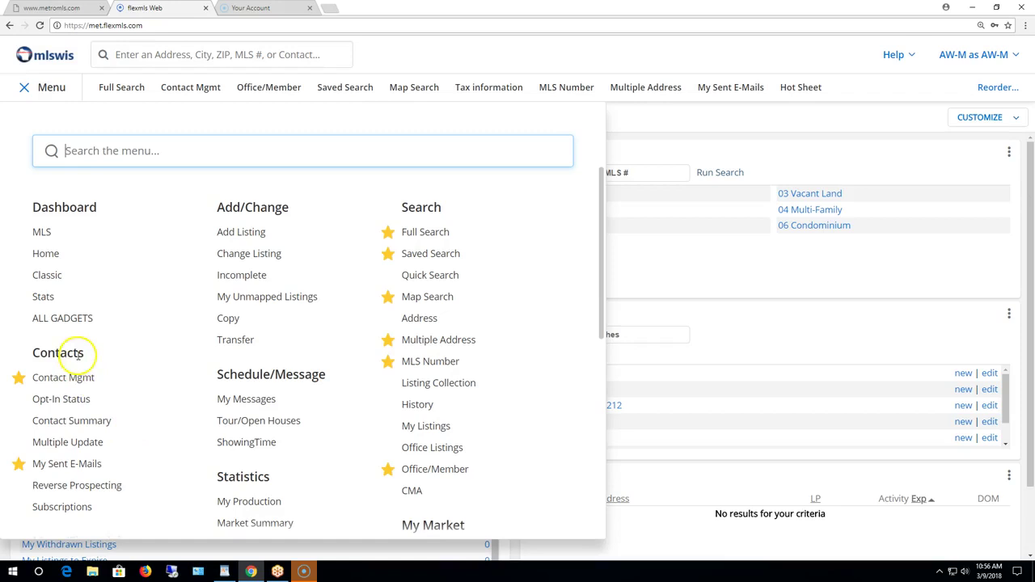
pyautogui.click(81, 443)
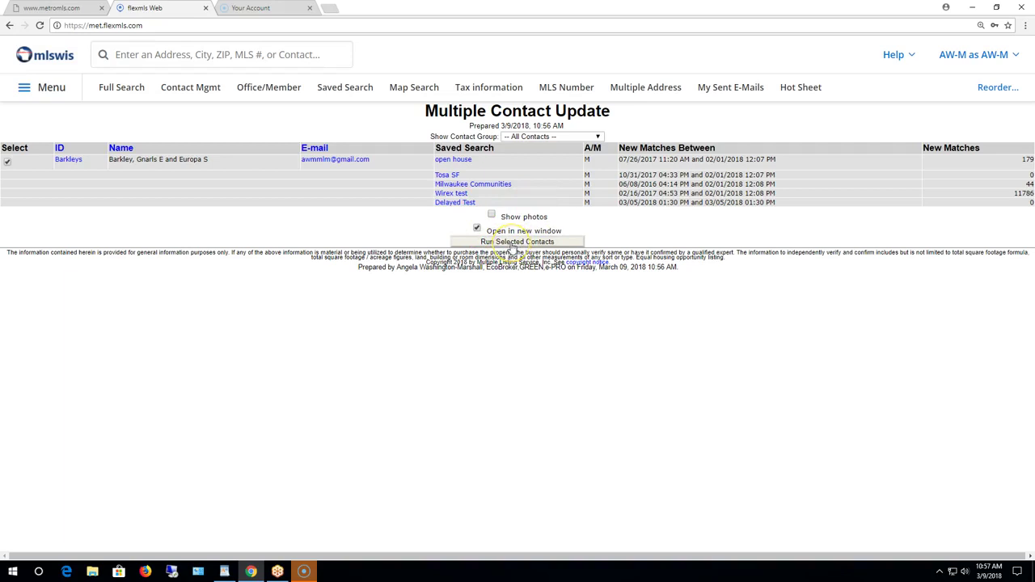
# Step: Run the checked contact's saved searches and scroll through the new open house matches
pyautogui.click(517, 242)
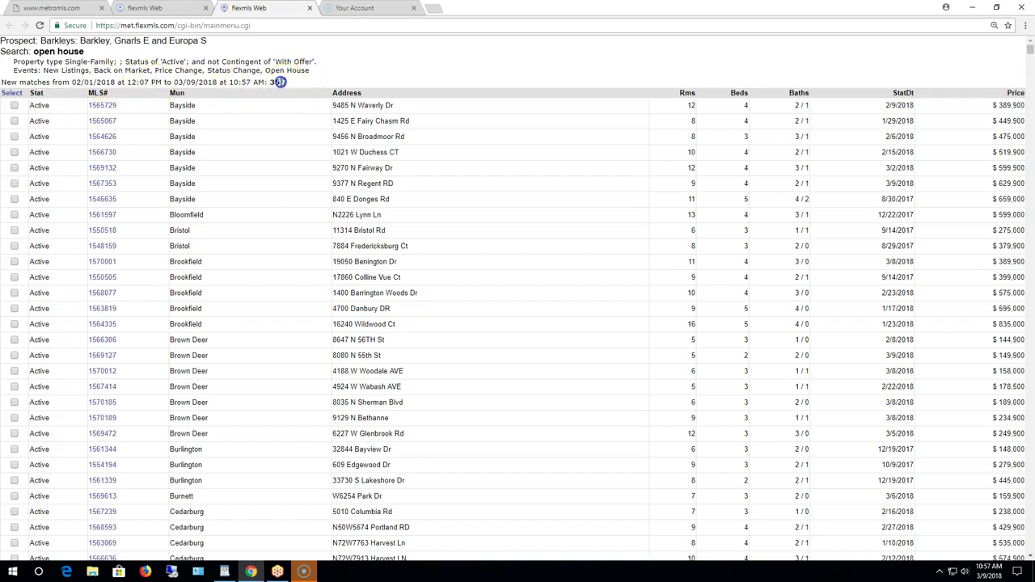
pyautogui.scroll(-7, 425, 98)
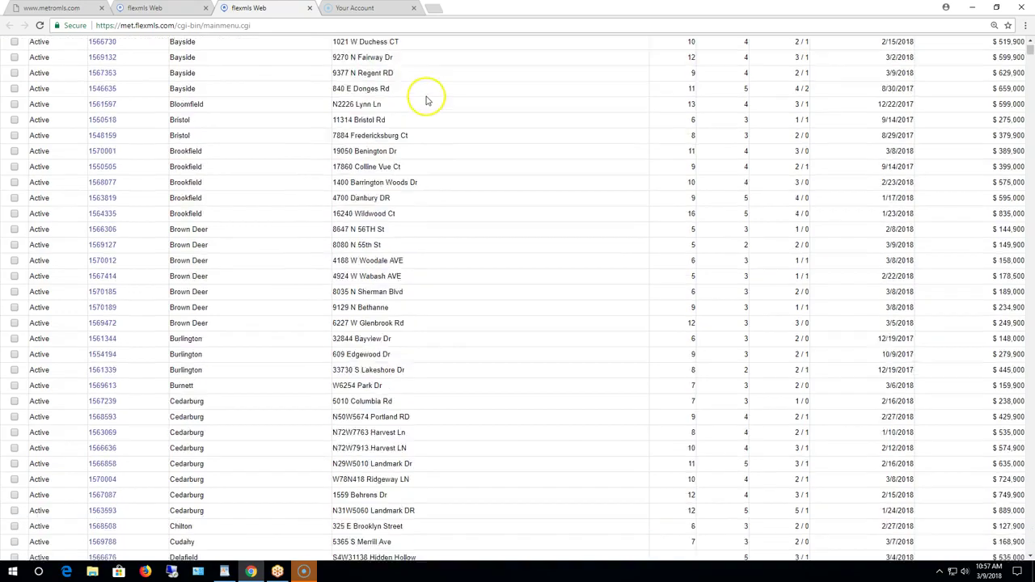
pyautogui.scroll(-20, 427, 100)
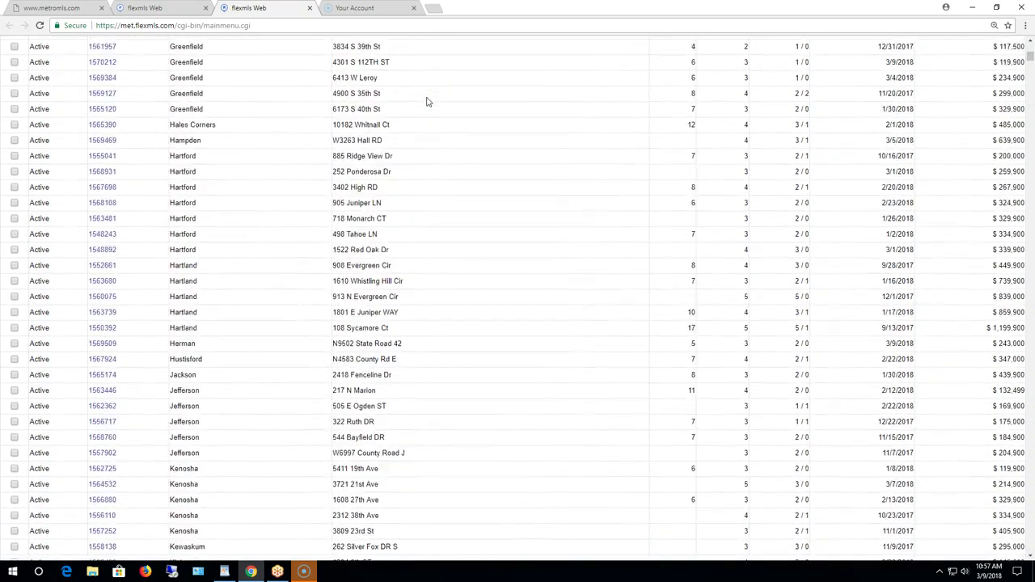
pyautogui.scroll(-20, 427, 103)
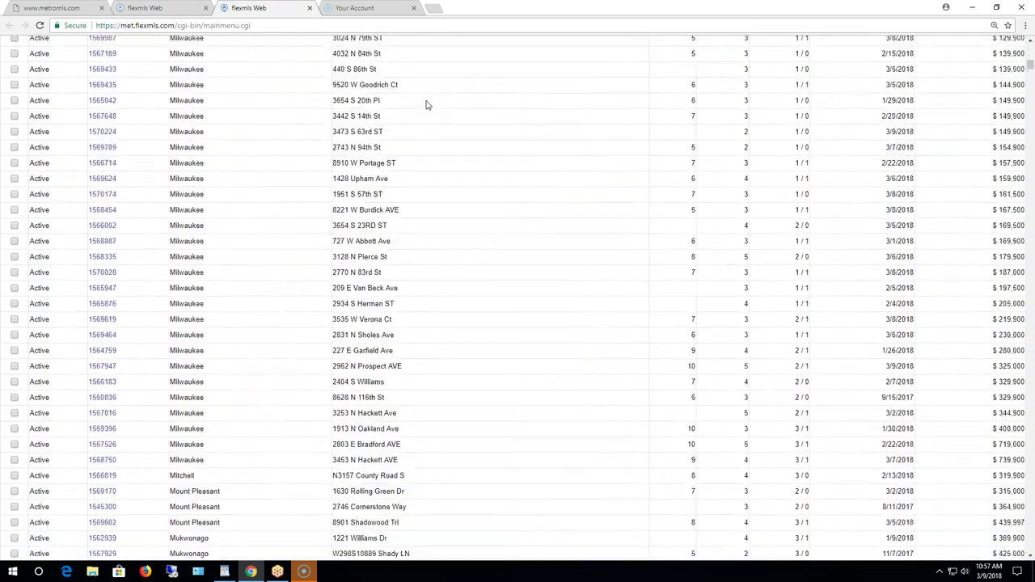
pyautogui.scroll(-20, 427, 114)
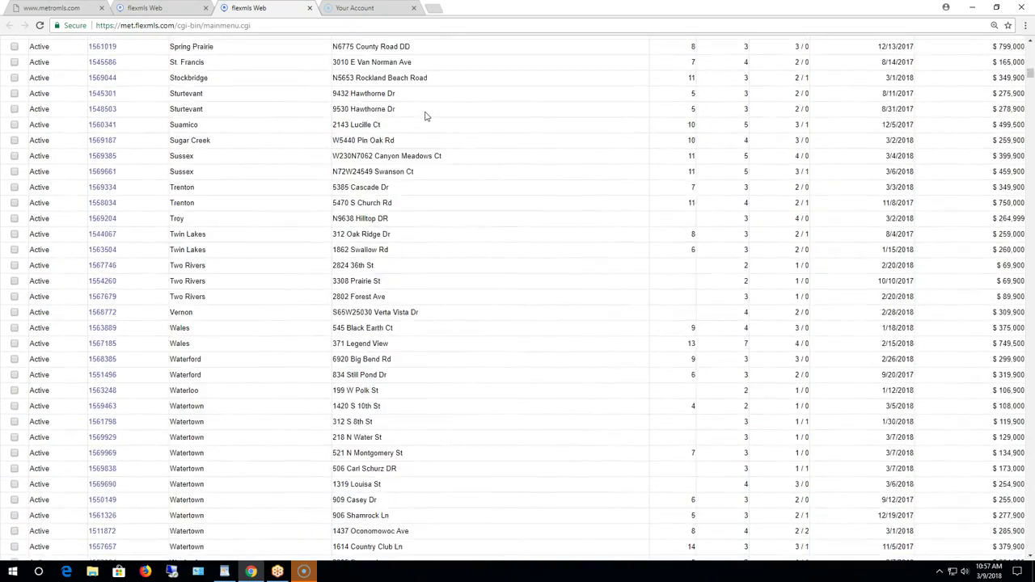
pyautogui.scroll(-4, 429, 131)
pyautogui.scroll(3, 429, 132)
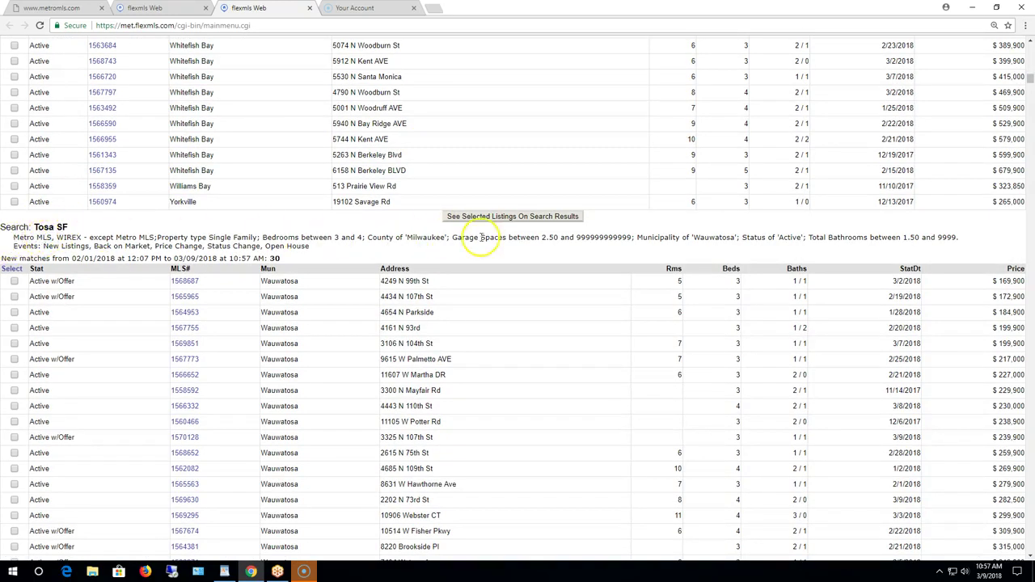
# Step: Review the Tosa SF and Milwaukee Communities results, then return to the top of the report
pyautogui.click(274, 259)
pyautogui.scroll(-5, 277, 298)
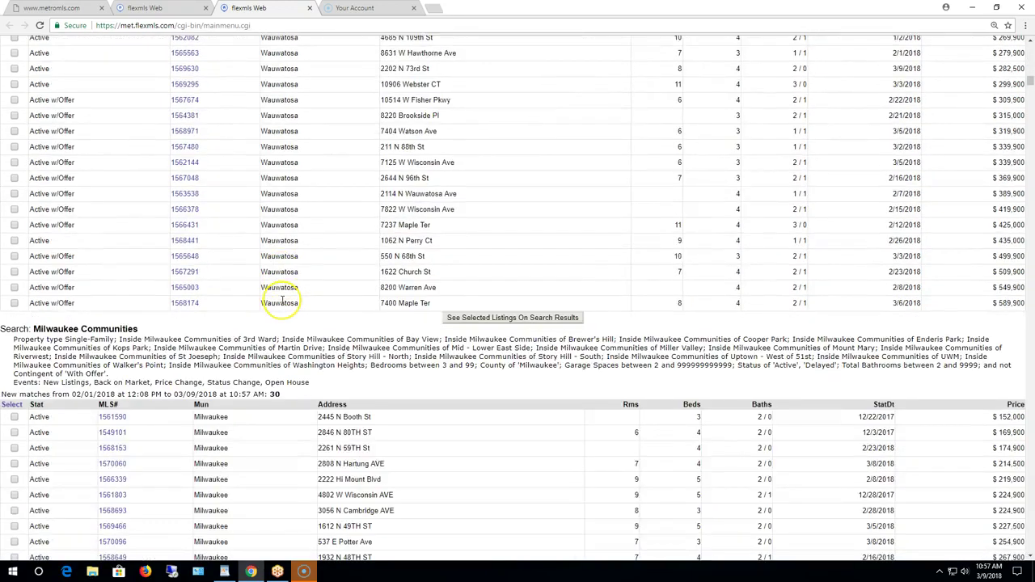
pyautogui.scroll(-3, 282, 299)
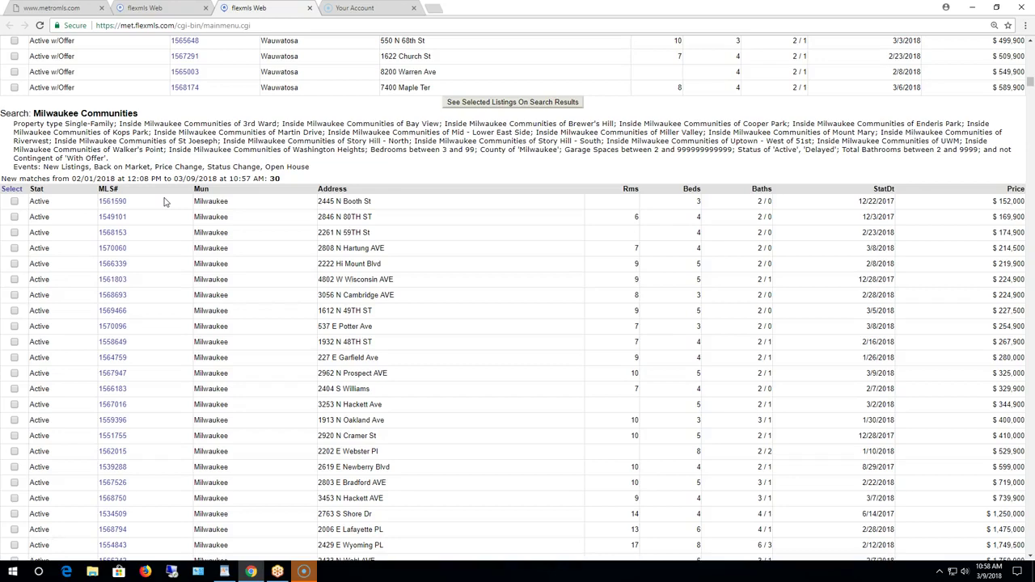
pyautogui.scroll(15, 272, 185)
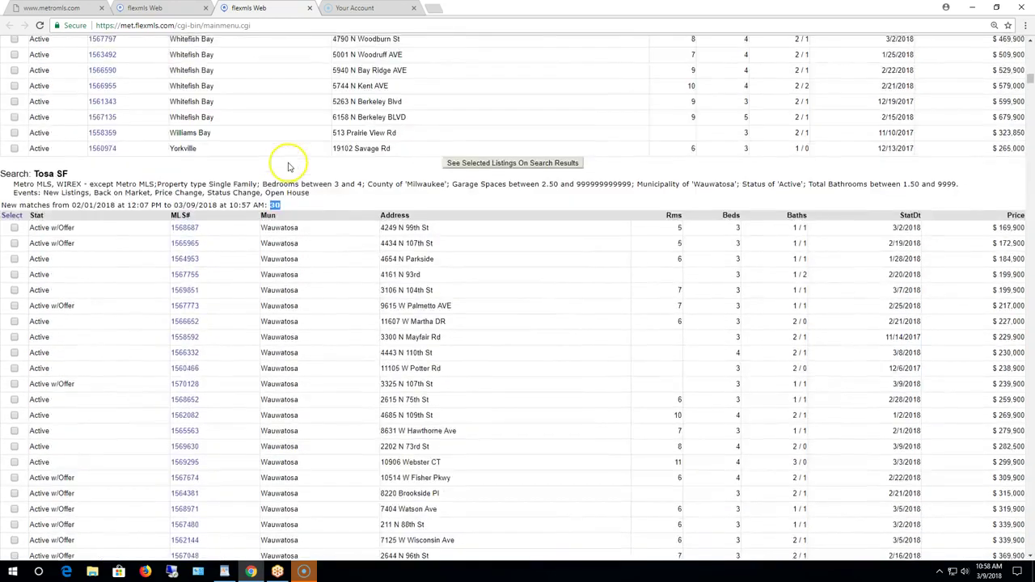
pyautogui.scroll(20, 281, 146)
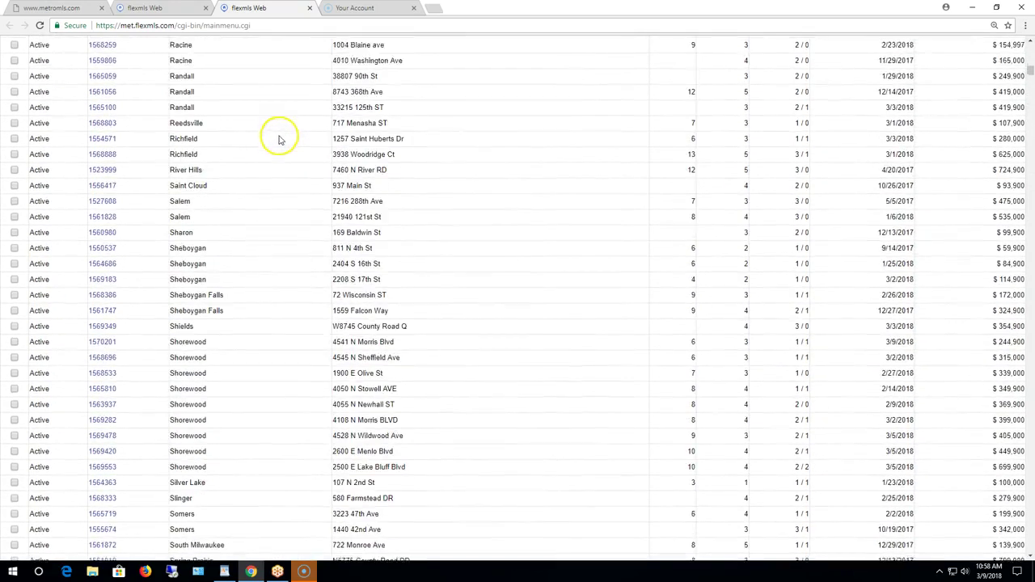
pyautogui.scroll(3, 276, 134)
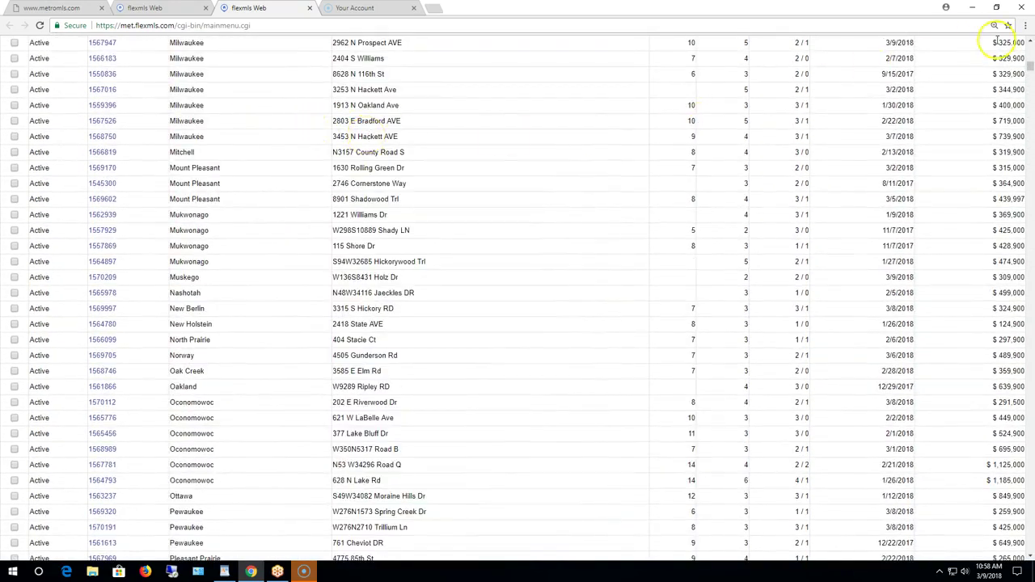
pyautogui.moveTo(1032, 73); pyautogui.dragTo(1026, 49)
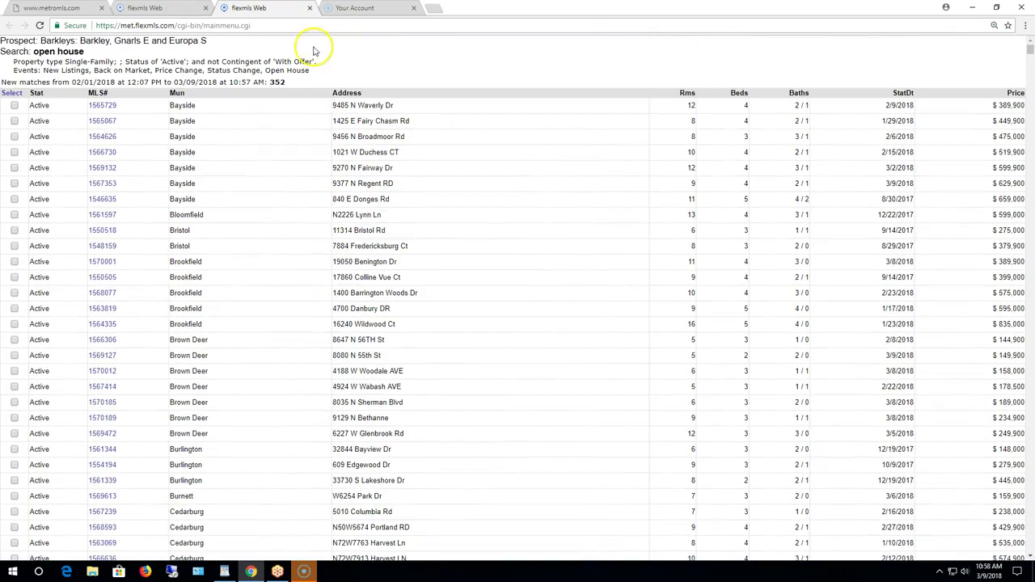
# Step: Tick every open house listing, then tick every listing in the Tosa SF results
pyautogui.click(11, 94)
pyautogui.moveTo(1030, 50); pyautogui.dragTo(1033, 85)
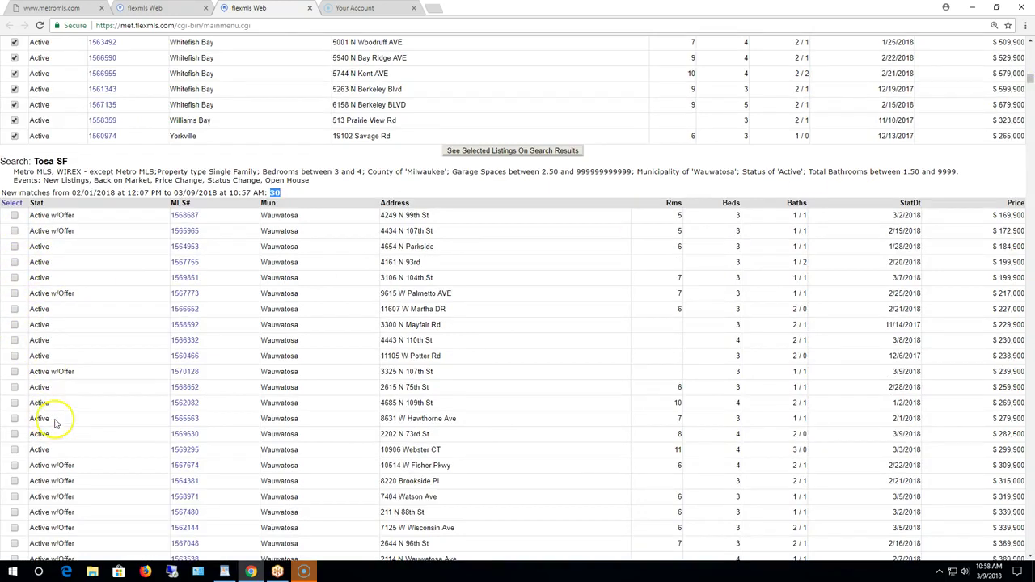
pyautogui.click(14, 451)
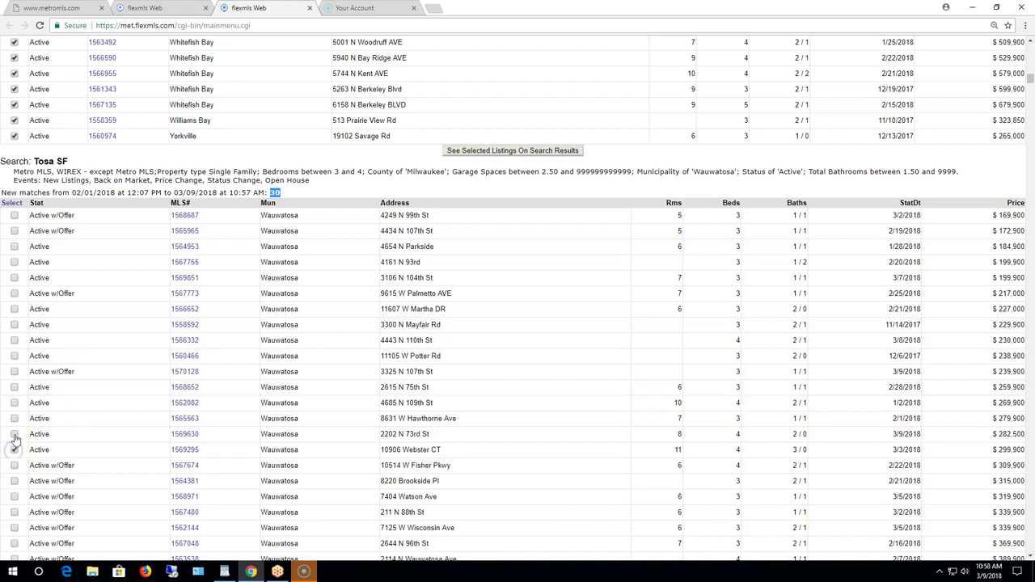
pyautogui.click(15, 372)
pyautogui.click(13, 203)
# Step: Untick the first four unwanted Tosa SF listings
pyautogui.click(14, 215)
pyautogui.click(14, 231)
pyautogui.click(14, 293)
pyautogui.click(13, 372)
pyautogui.scroll(-2, 43, 450)
pyautogui.scroll(1, 24, 429)
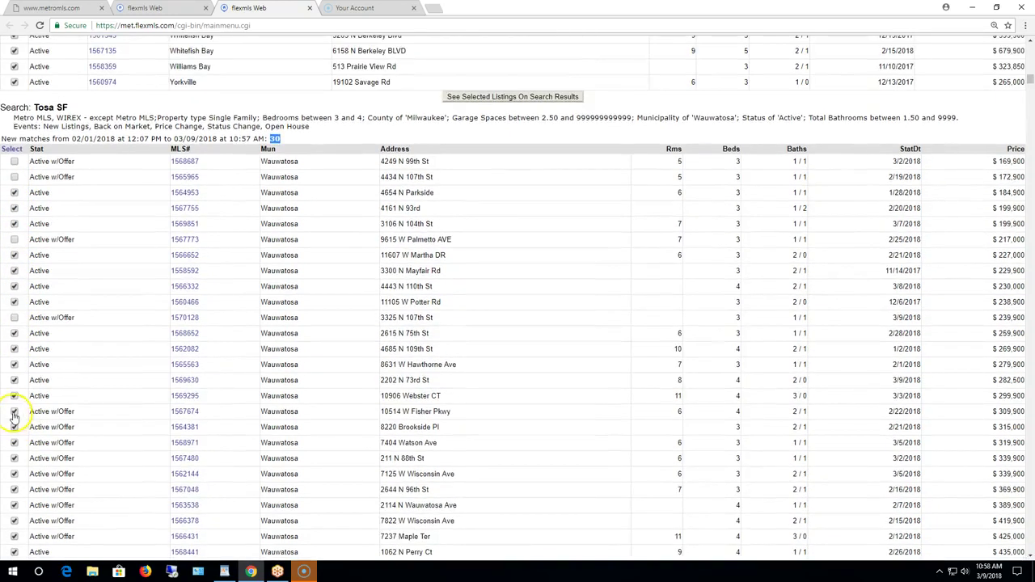
# Step: Untick five more unwanted Tosa SF listings further down the list
pyautogui.click(13, 427)
pyautogui.click(14, 443)
pyautogui.click(14, 458)
pyautogui.click(14, 475)
pyautogui.click(13, 489)
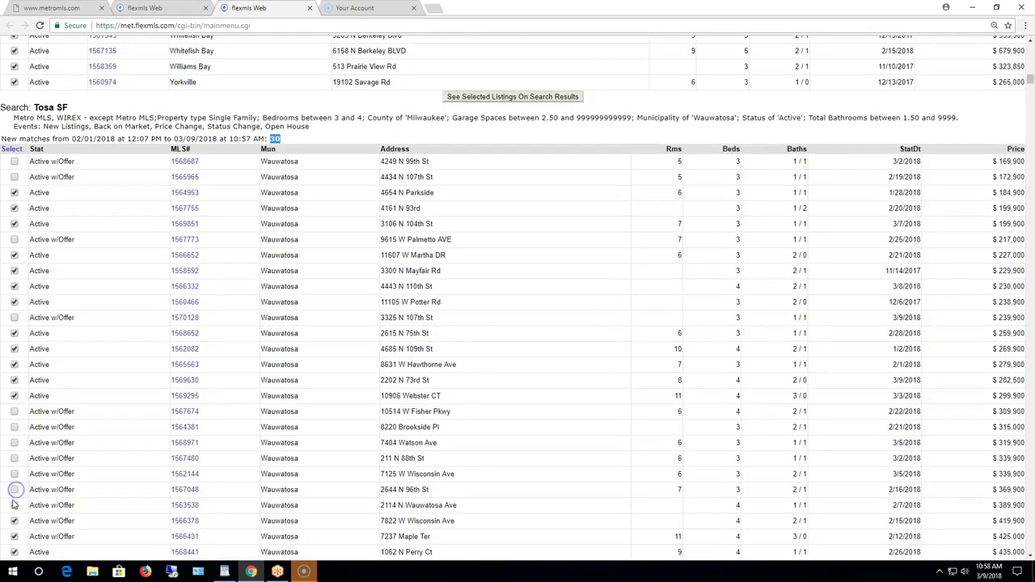
pyautogui.scroll(-10, 162, 441)
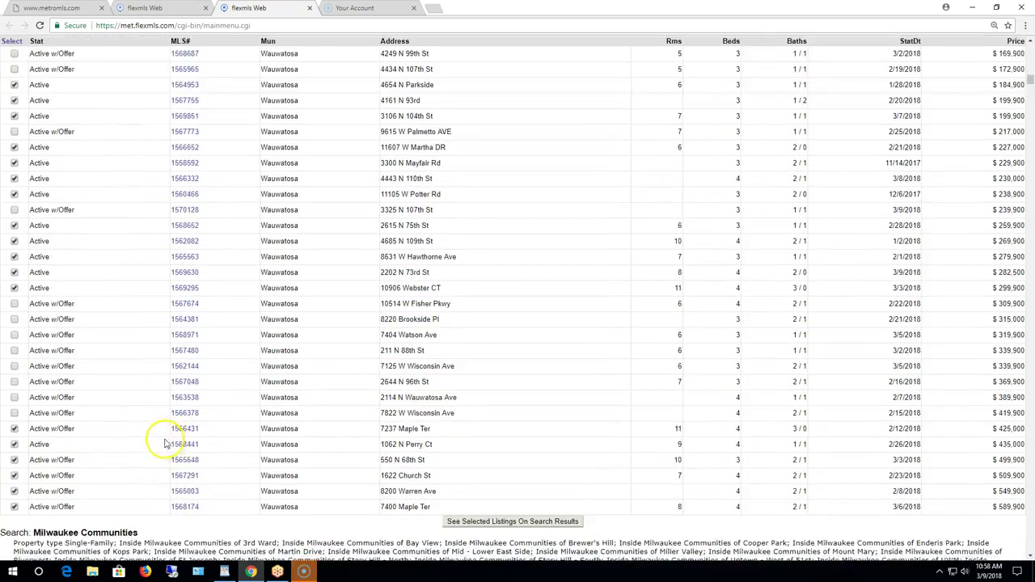
pyautogui.scroll(5, 162, 433)
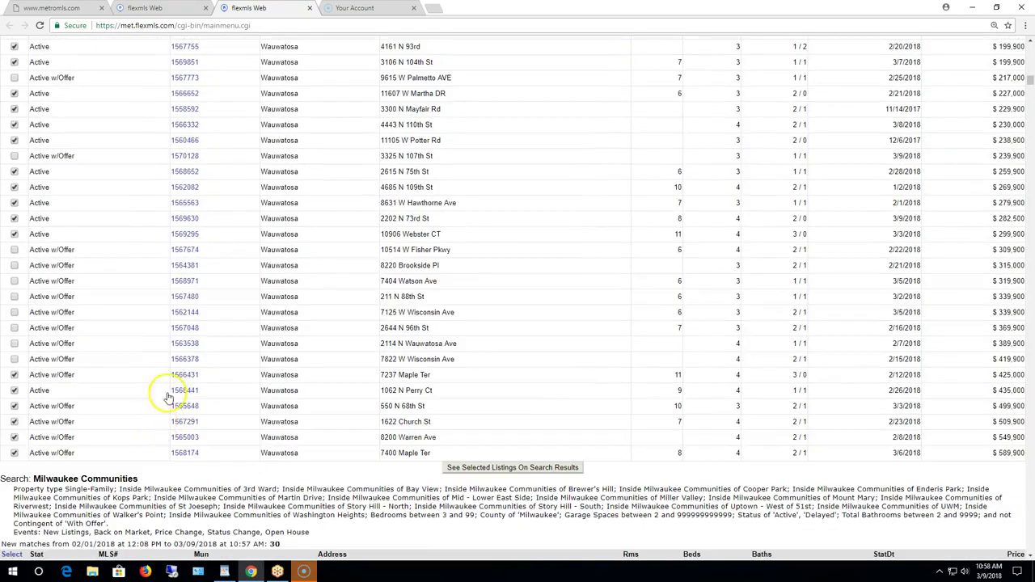
# Step: Dismiss the 100-listing limit warning, untick the 352 open house matches, and scroll to Milwaukee Communities
pyautogui.click(518, 469)
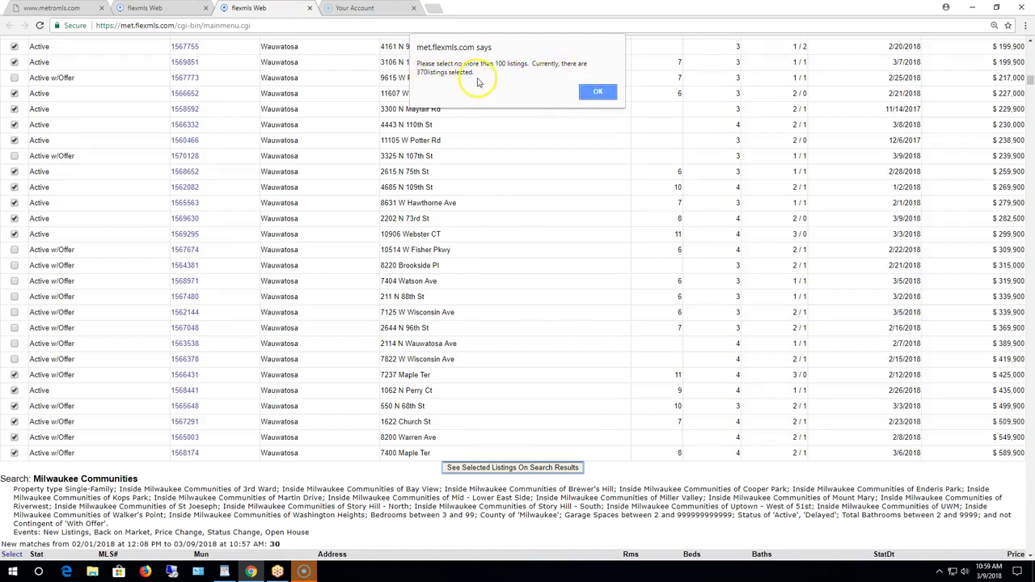
pyautogui.click(596, 94)
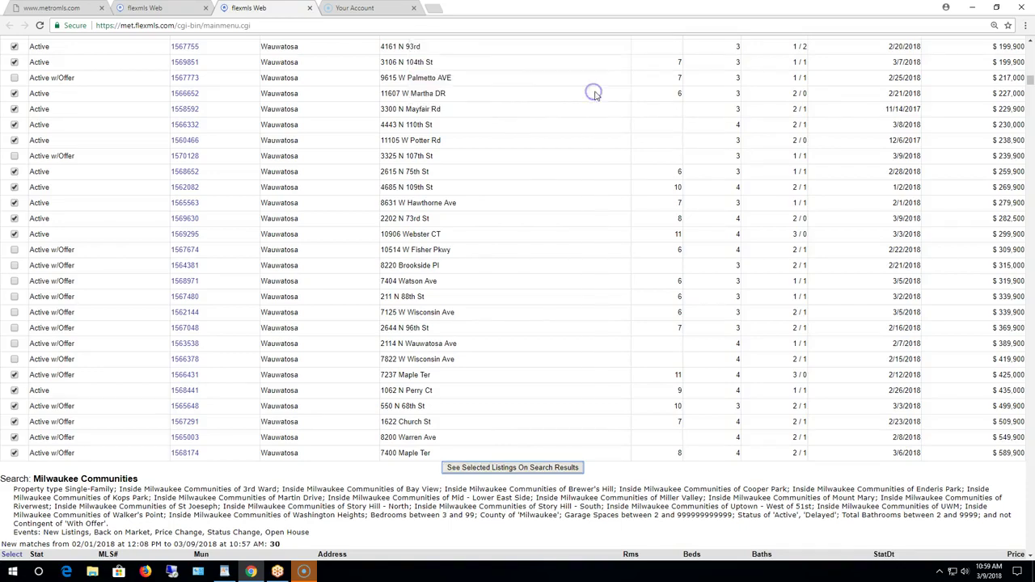
pyautogui.scroll(10, 483, 160)
pyautogui.scroll(20, 483, 160)
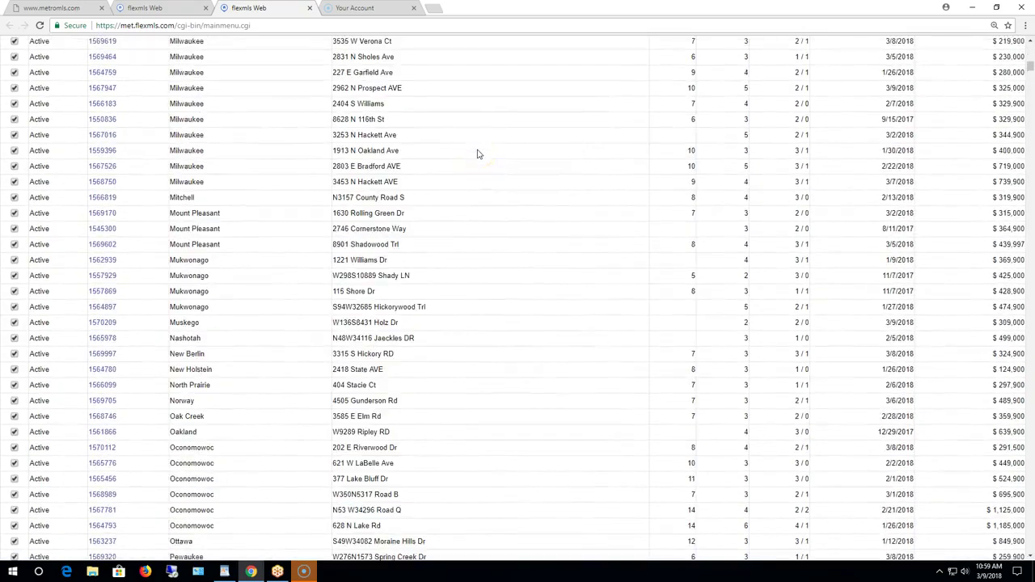
pyautogui.scroll(20, 475, 147)
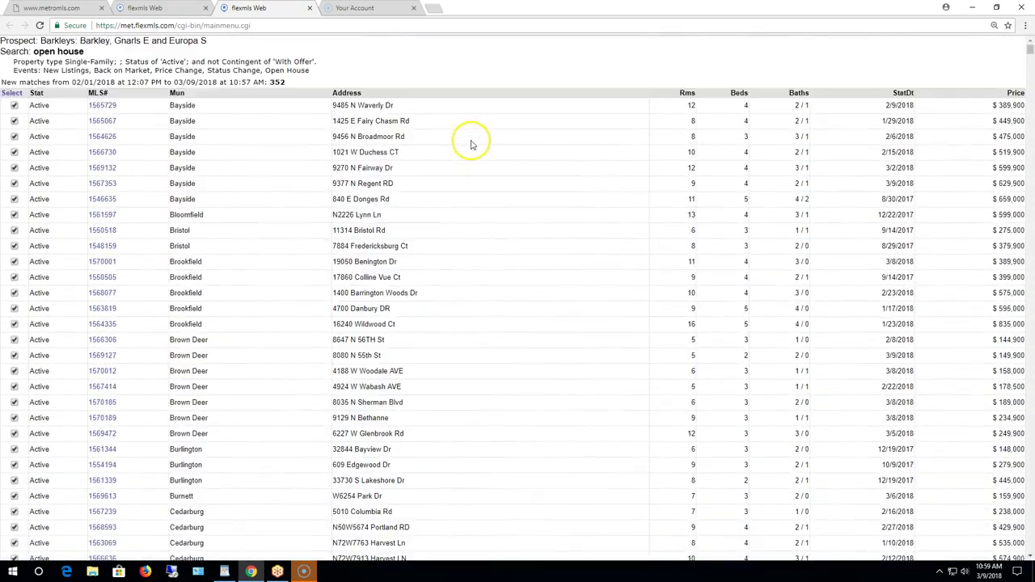
pyautogui.scroll(-20, 328, 241)
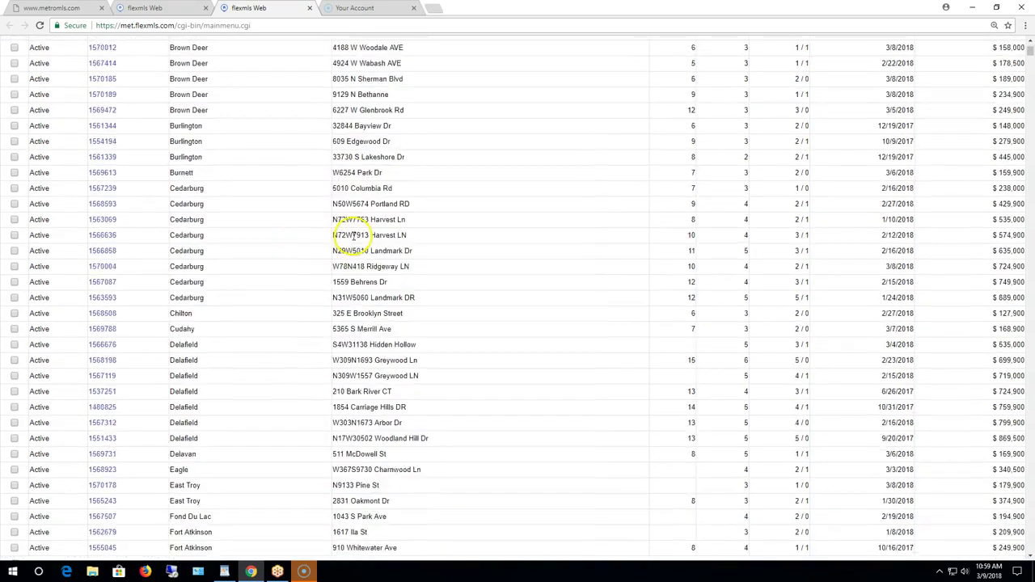
pyautogui.scroll(-20, 348, 241)
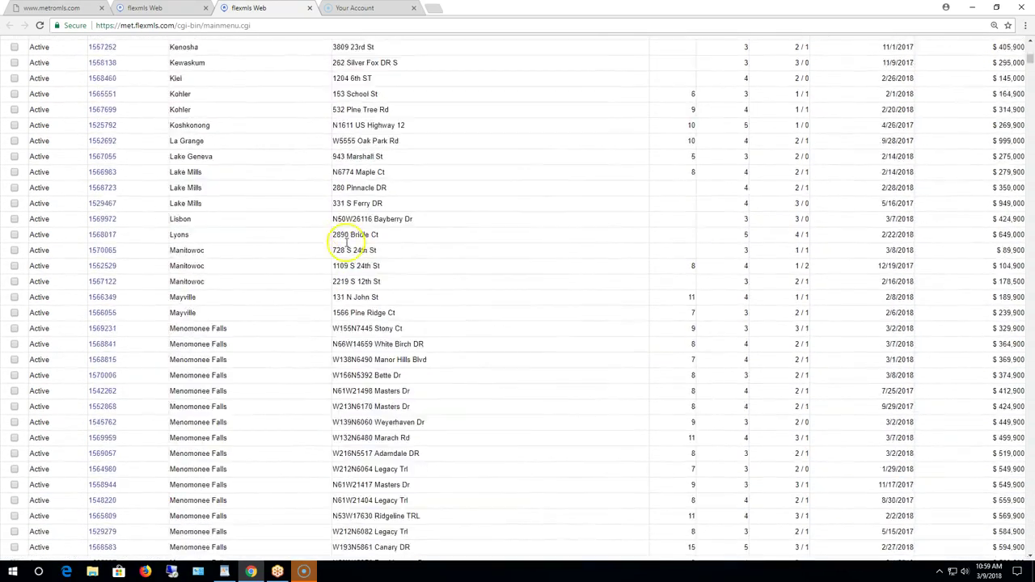
pyautogui.scroll(-20, 339, 248)
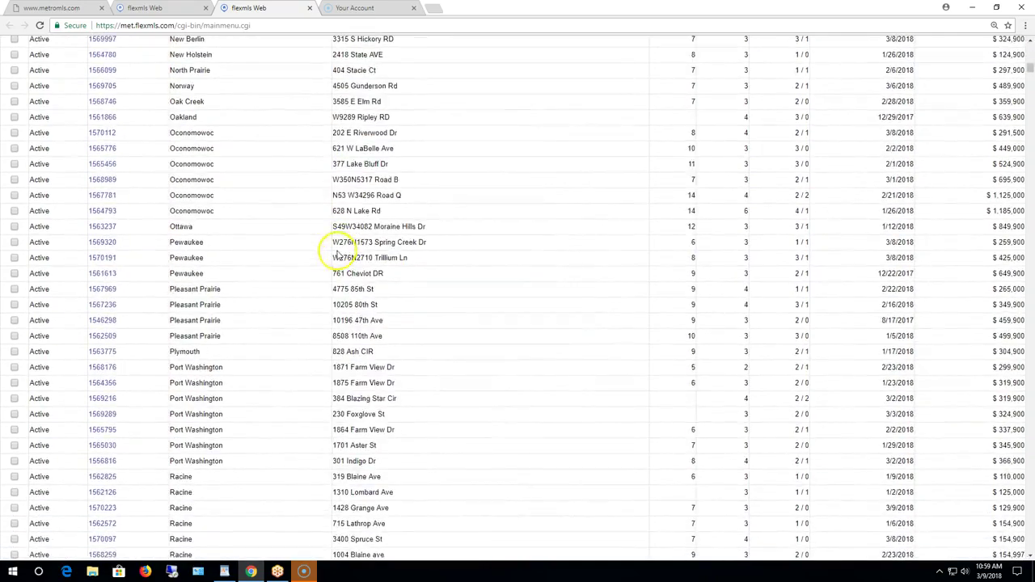
pyautogui.scroll(-20, 340, 263)
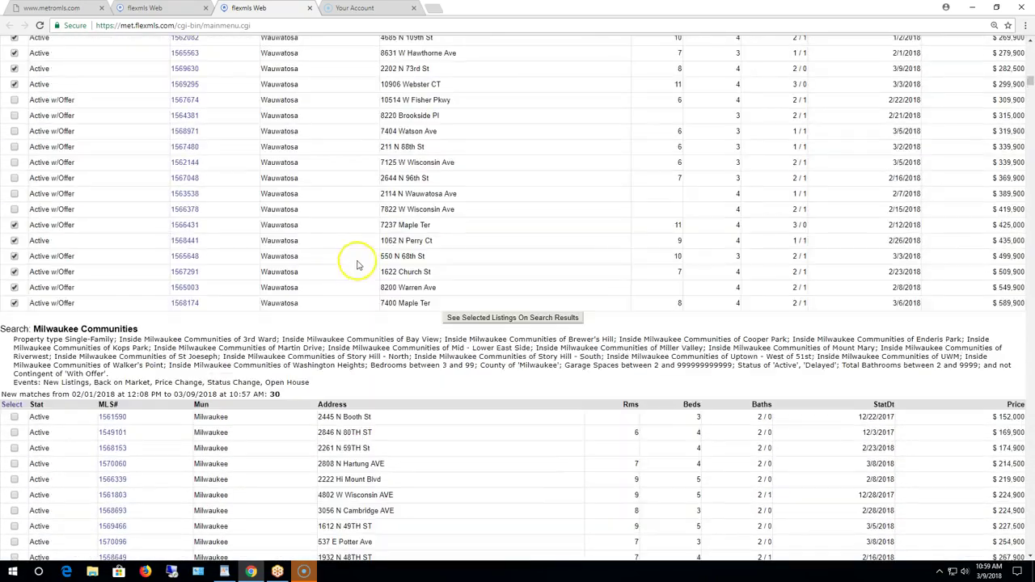
# Step: Show the 18 checked Tosa SF listings as search results, review the grid, and close the report tab
pyautogui.click(499, 318)
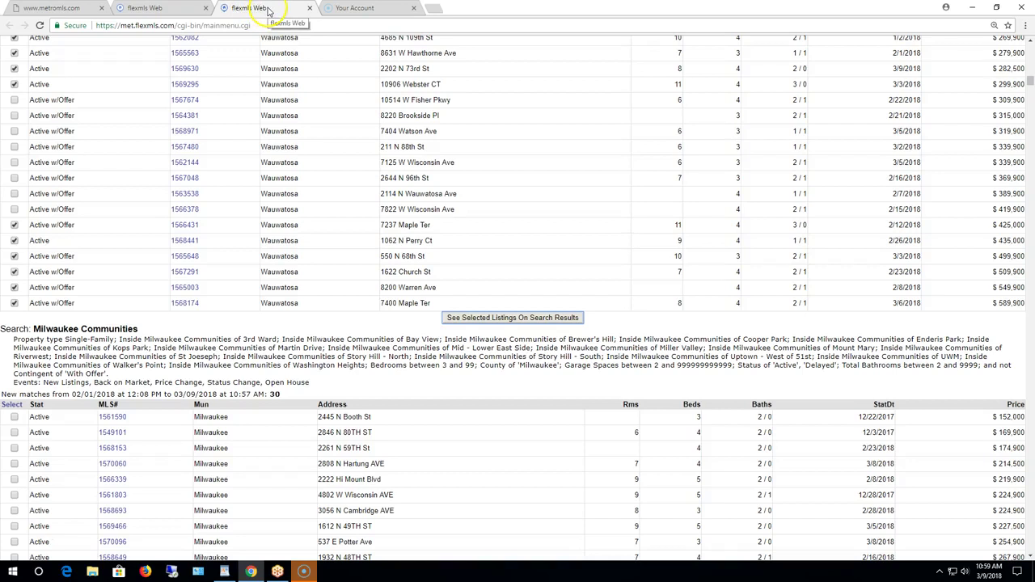
pyautogui.click(152, 8)
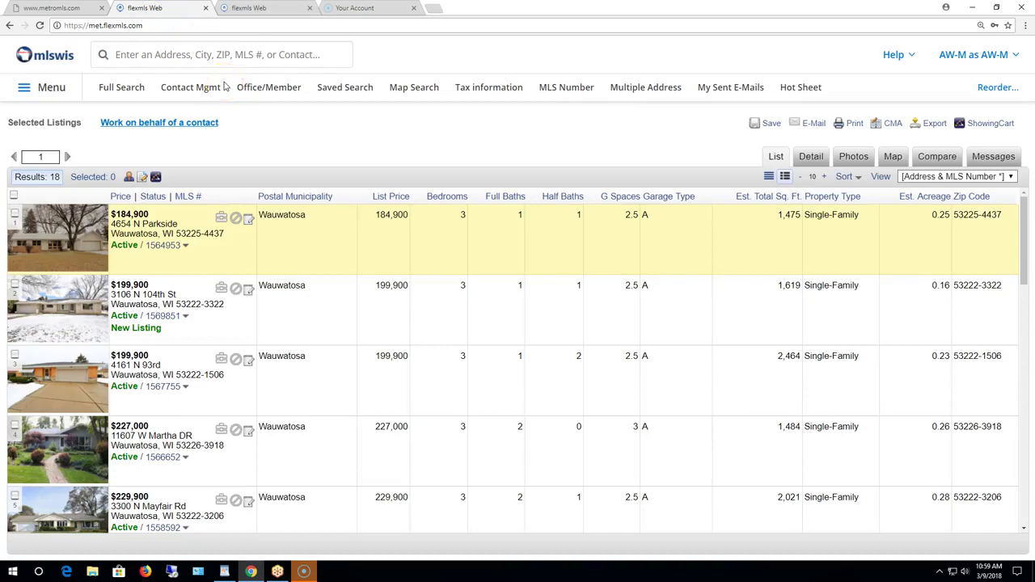
pyautogui.click(250, 8)
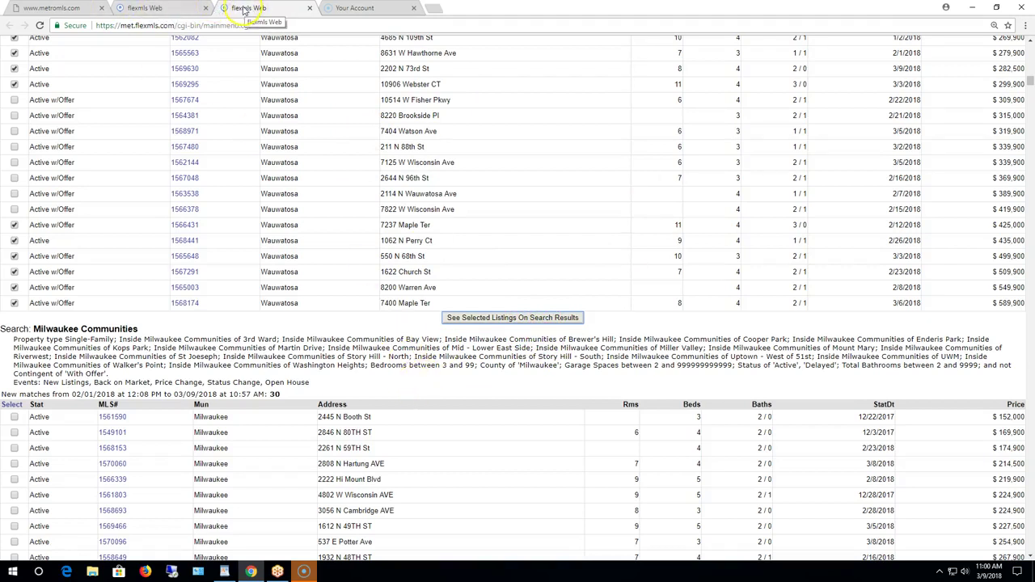
pyautogui.click(199, 7)
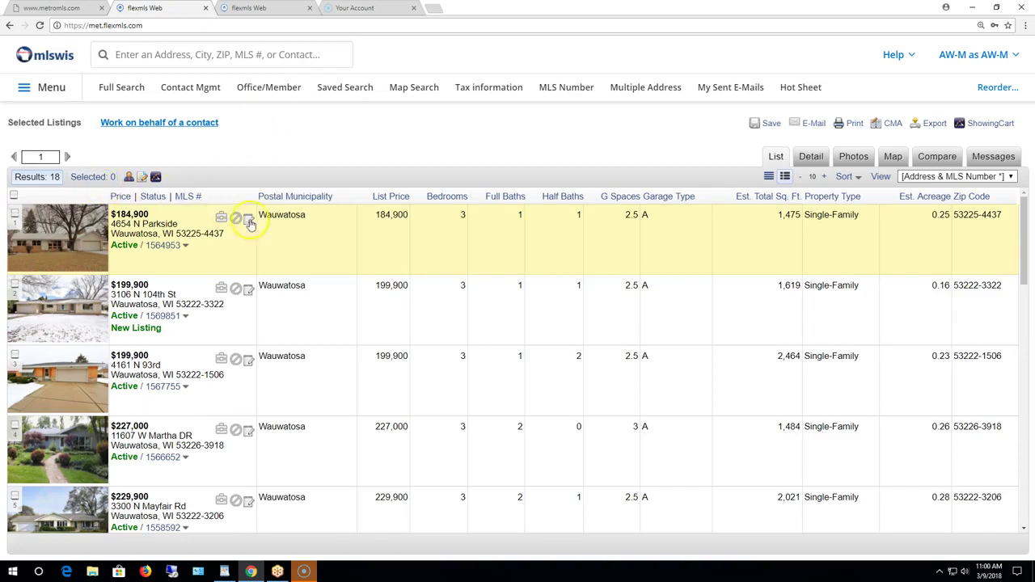
pyautogui.scroll(-2, 252, 225)
pyautogui.scroll(-10, 252, 225)
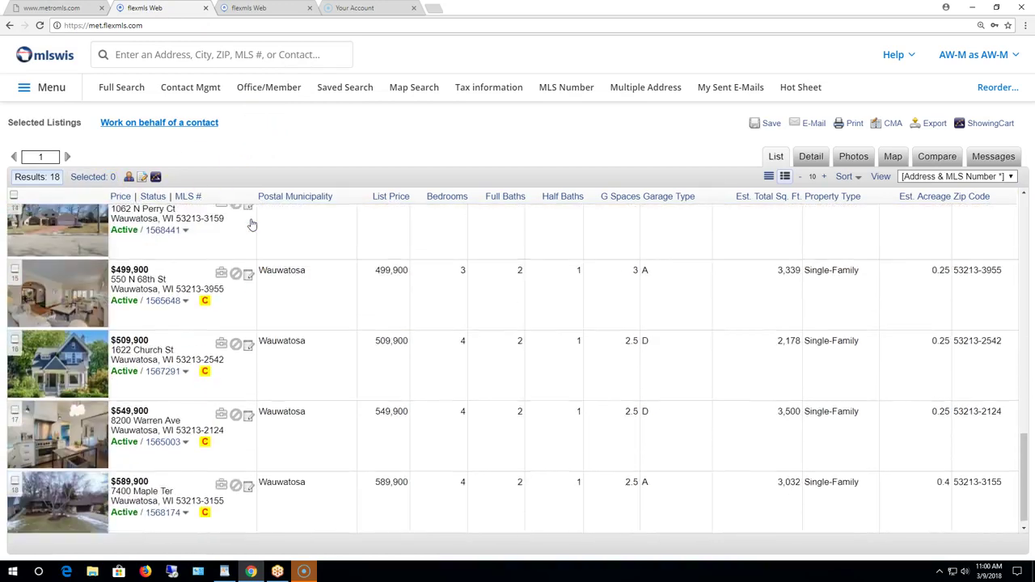
pyautogui.scroll(8, 252, 225)
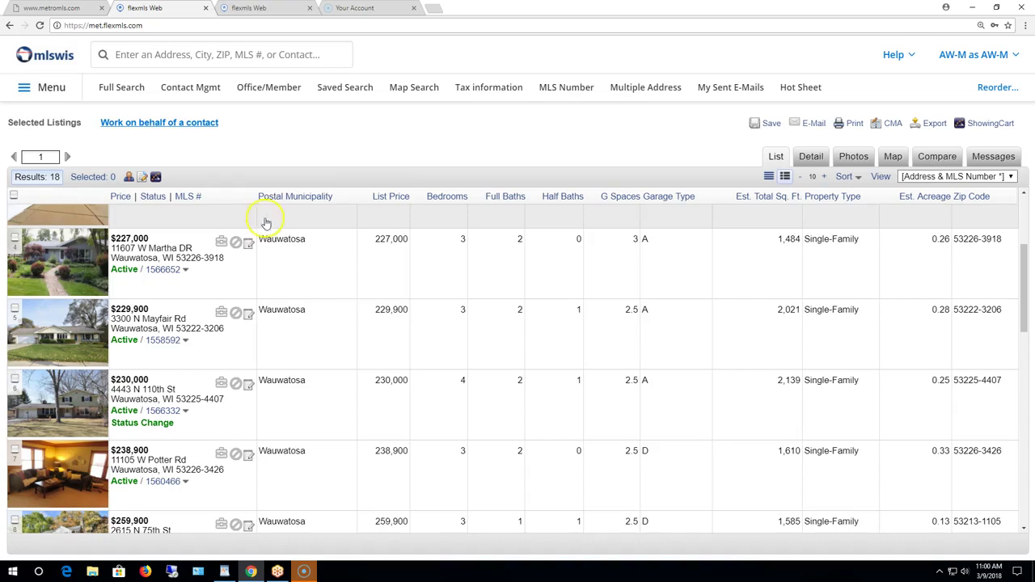
pyautogui.click(310, 9)
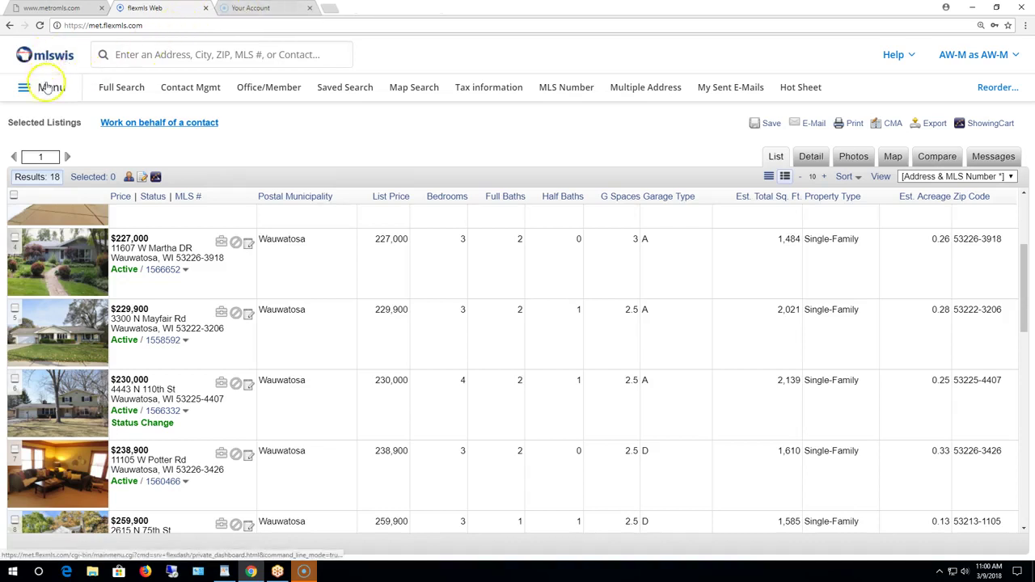
# Step: Rerun the contact's saved searches from Multiple Update so all five show 0 new matches
pyautogui.click(49, 87)
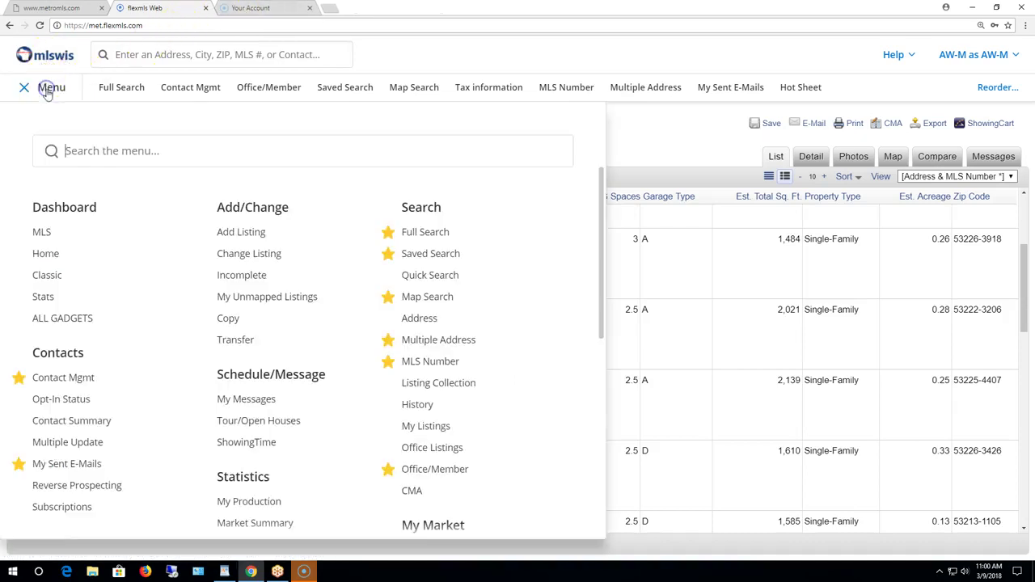
pyautogui.click(66, 445)
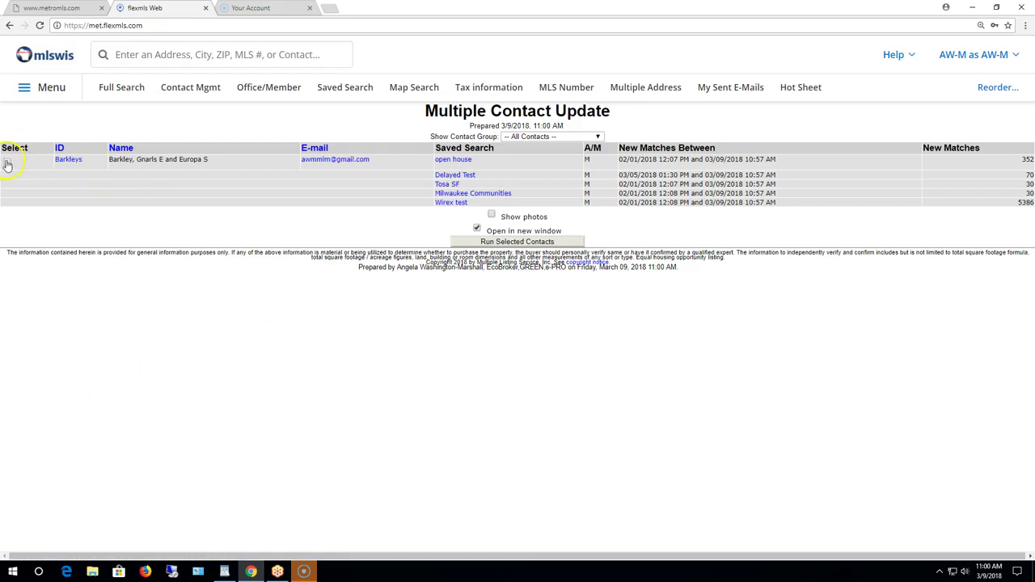
pyautogui.click(522, 243)
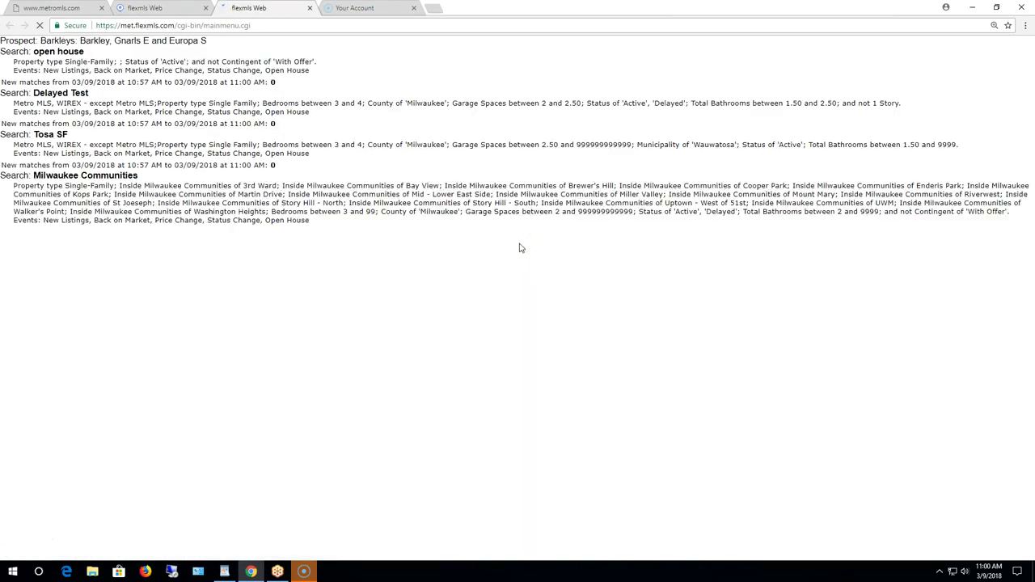
pyautogui.click(544, 251)
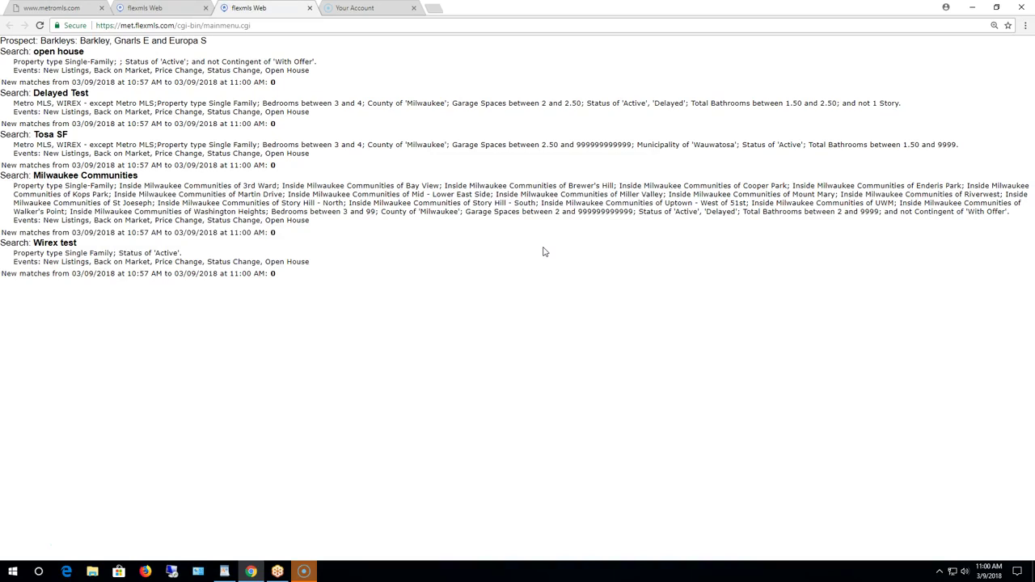
pyautogui.click(255, 9)
# Step: Compare the 0-new-match report with the Multiple Contact Update page, then close the report
pyautogui.click(140, 9)
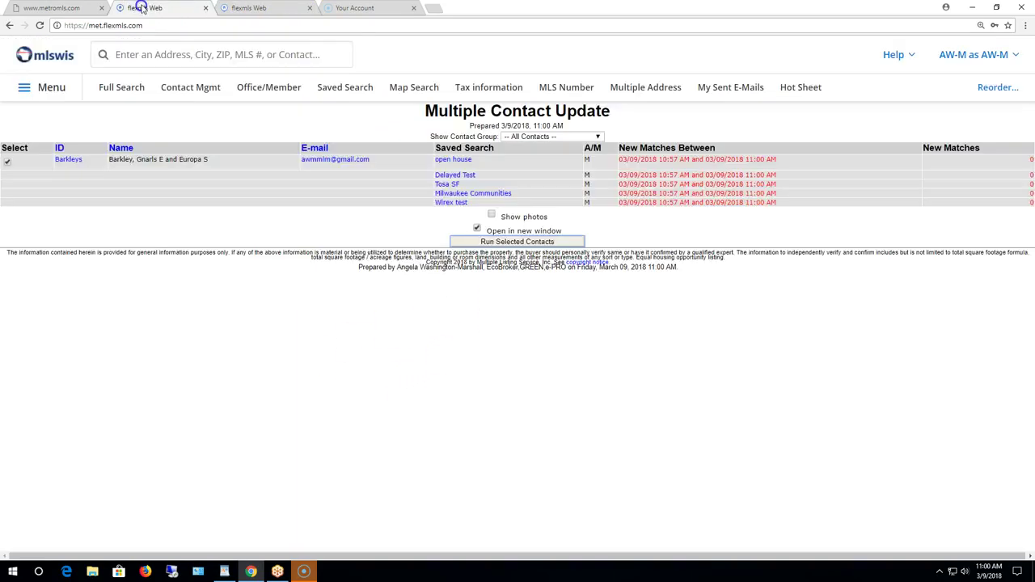
pyautogui.click(229, 8)
pyautogui.click(145, 8)
pyautogui.click(234, 8)
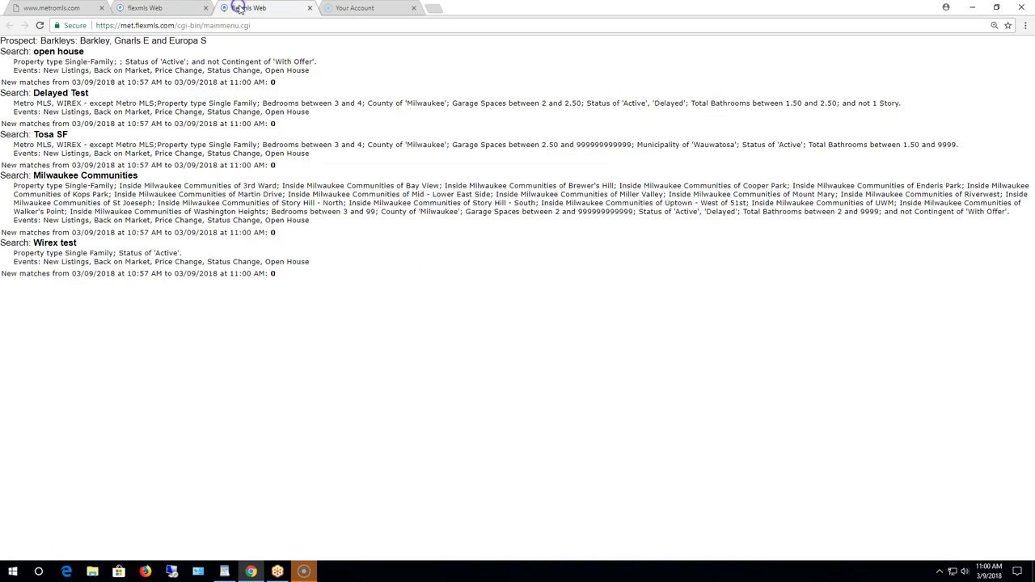
pyautogui.click(154, 11)
pyautogui.click(243, 9)
pyautogui.click(309, 8)
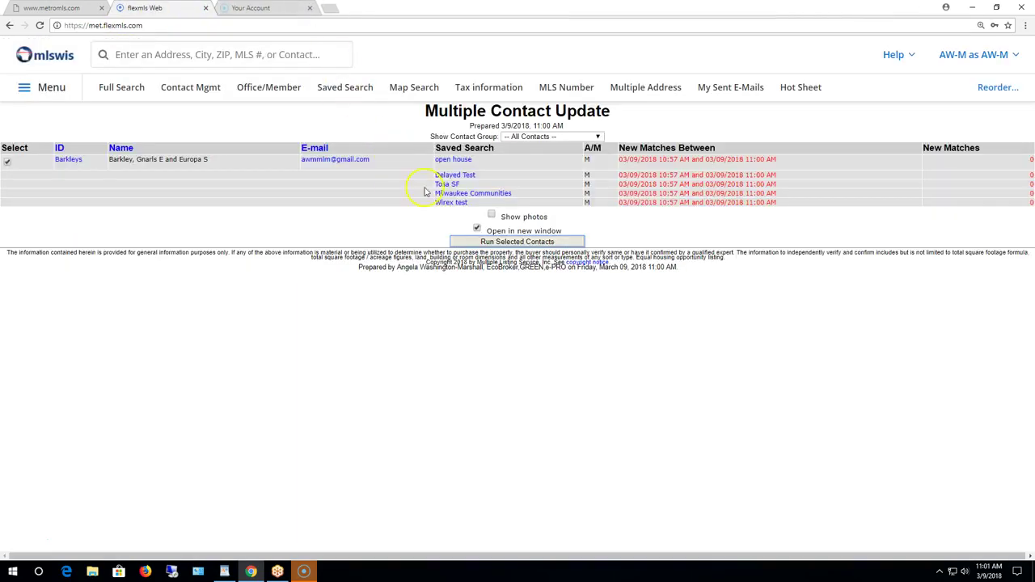